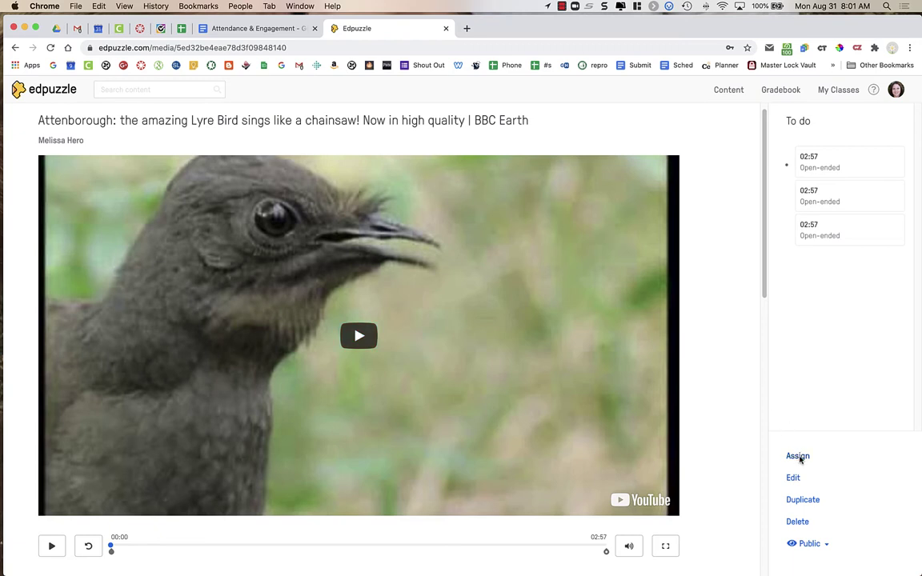
View the lyre bird video's class assignment options, and review the Edpuzzle Assignment Example draft's settings in Canvas.
click(794, 455)
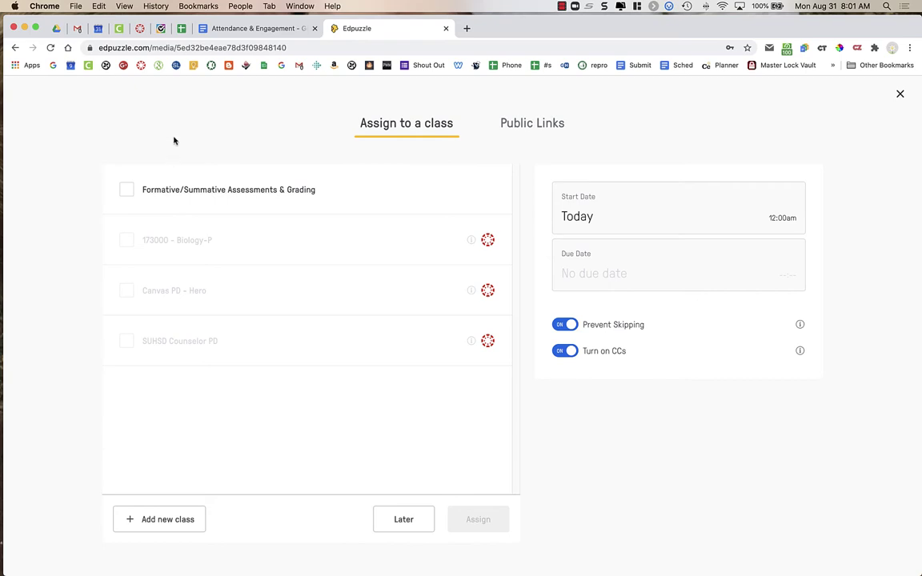
click(140, 28)
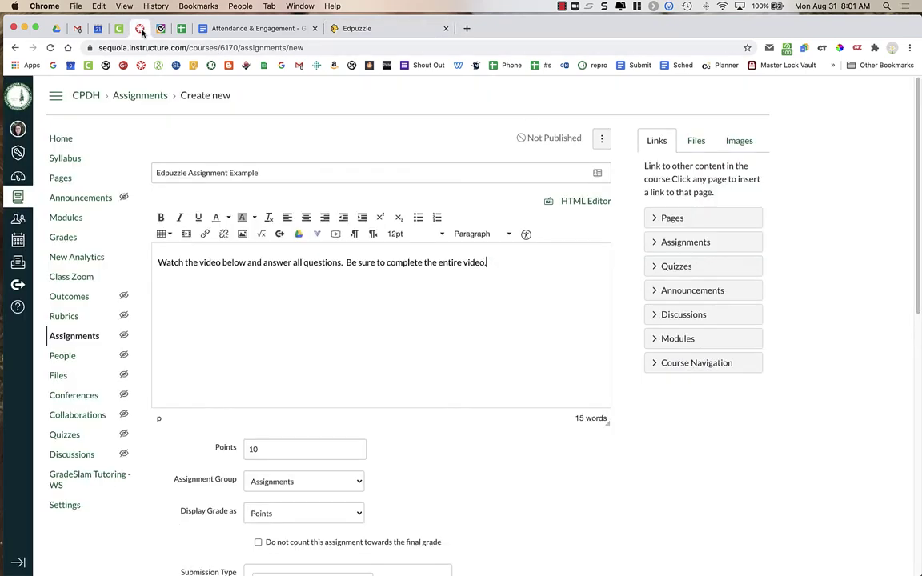
click(344, 264)
scroll(396, 458, down, 5)
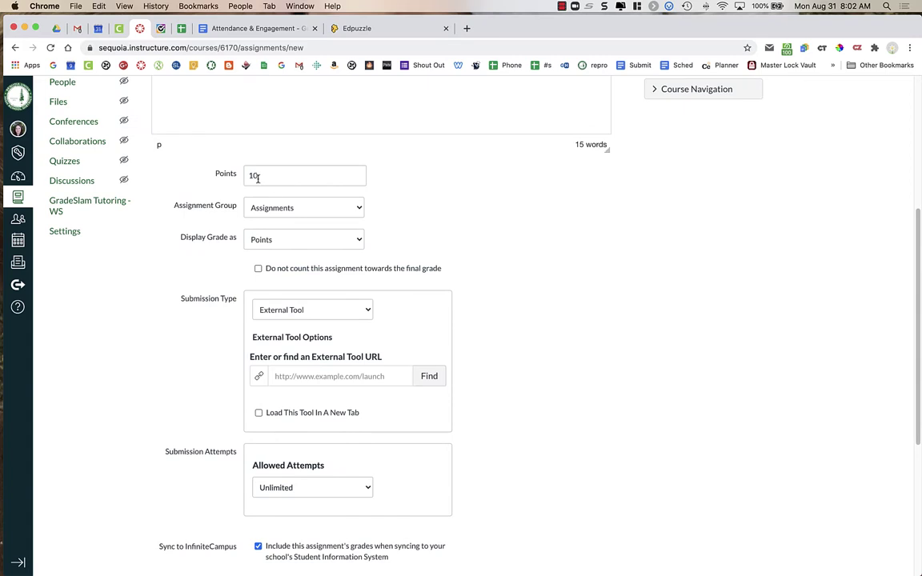
scroll(220, 325, down, 3)
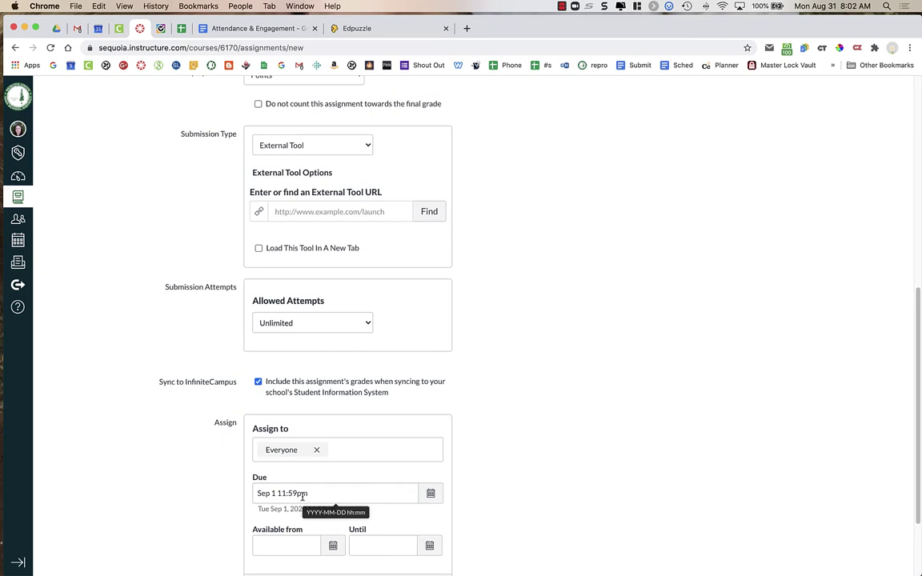
scroll(301, 463, up, 1)
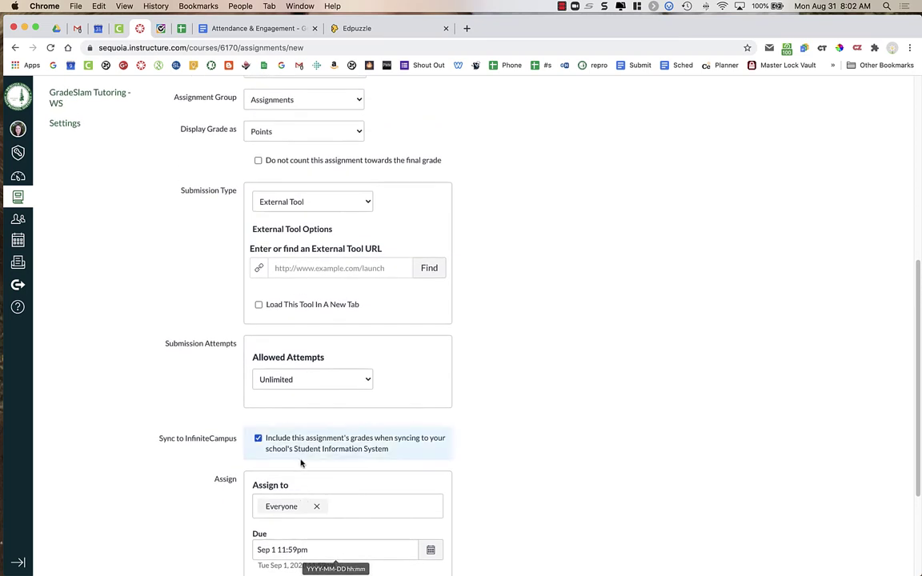
Use External Tool as the submission type and choose EDpuzzle (pro trial) from the list of available tools.
click(295, 202)
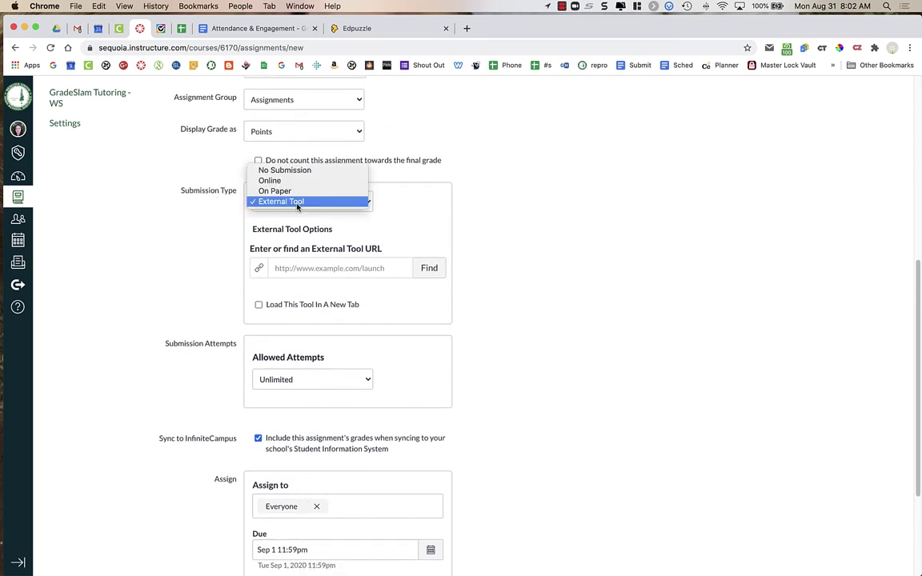
click(400, 211)
click(432, 268)
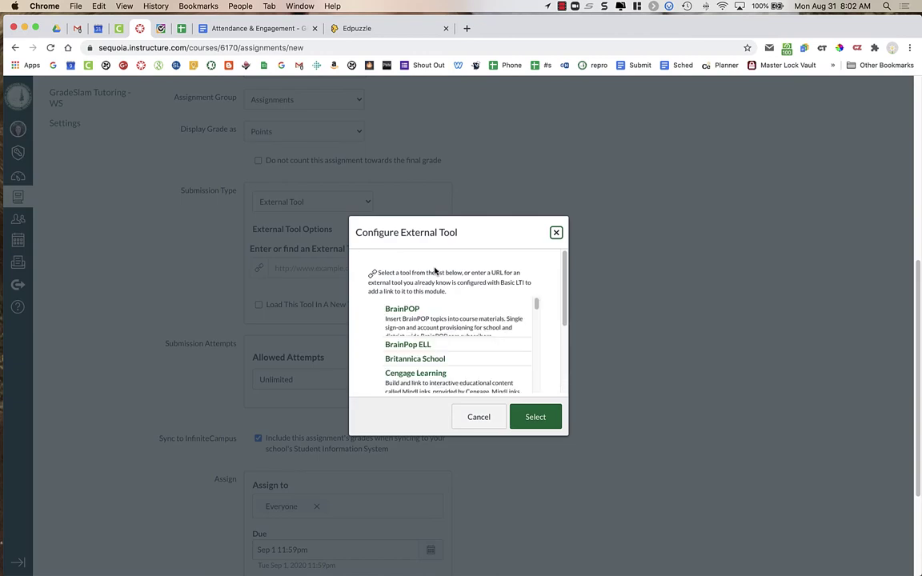
scroll(468, 340, down, 5)
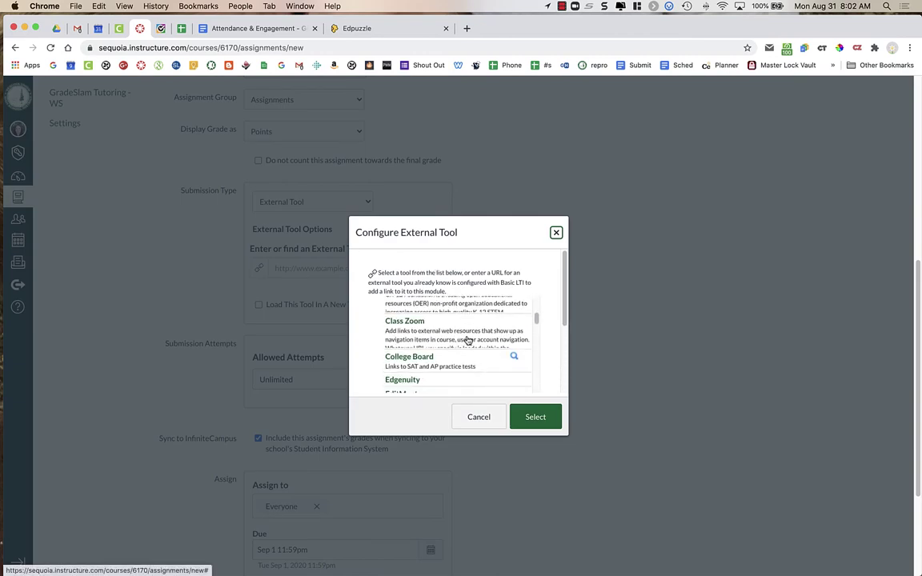
click(465, 339)
scroll(465, 340, down, 1)
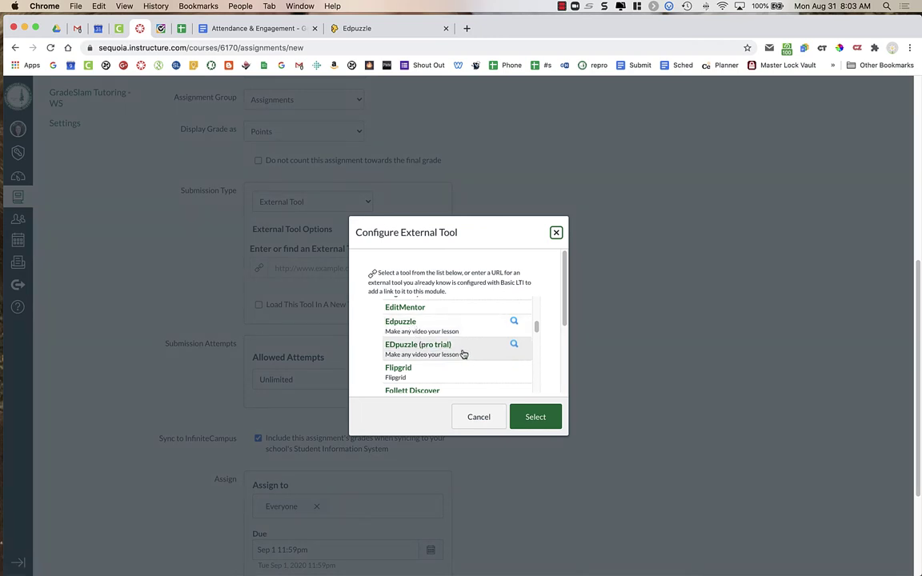
click(433, 349)
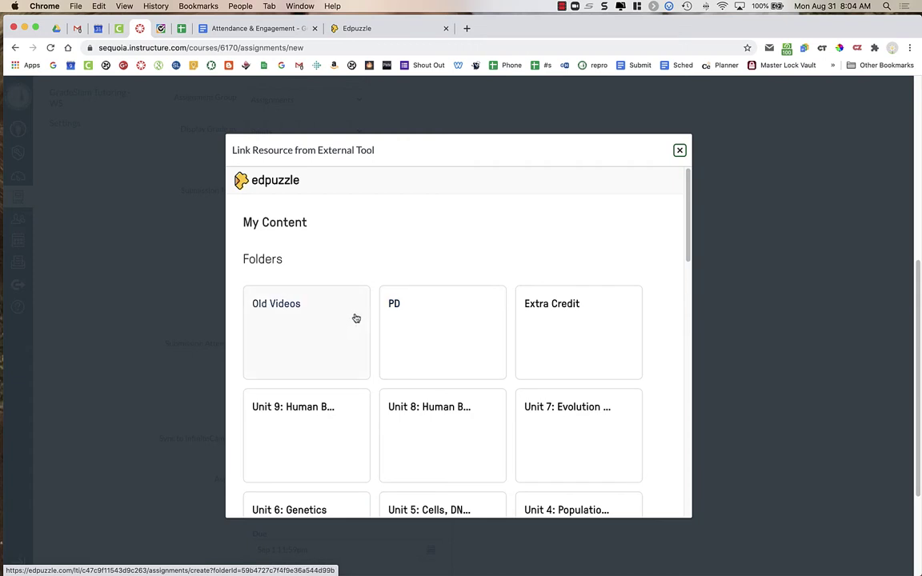
Open the Attenborough lyre bird video from the Videos section of My Content.
scroll(352, 323, down, 5)
scroll(354, 323, down, 3)
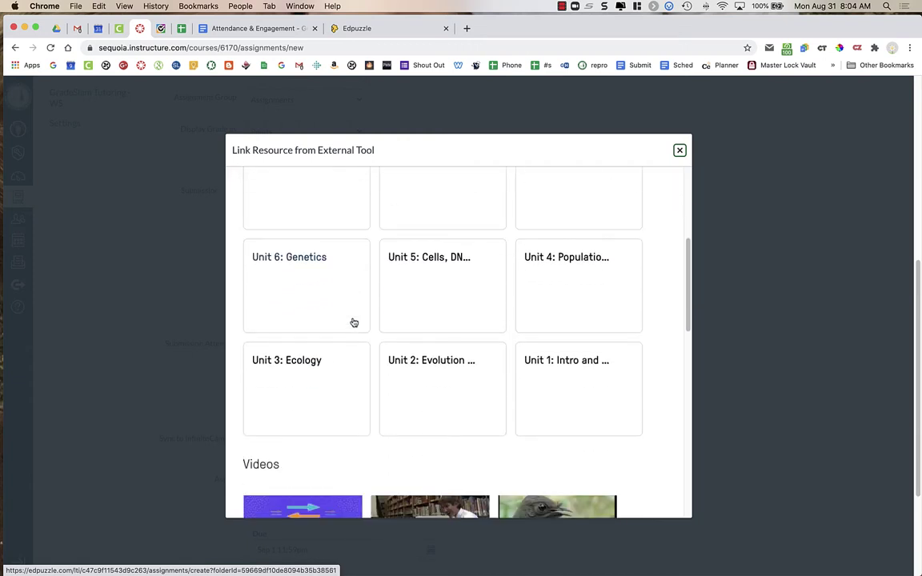
scroll(354, 322, down, 2)
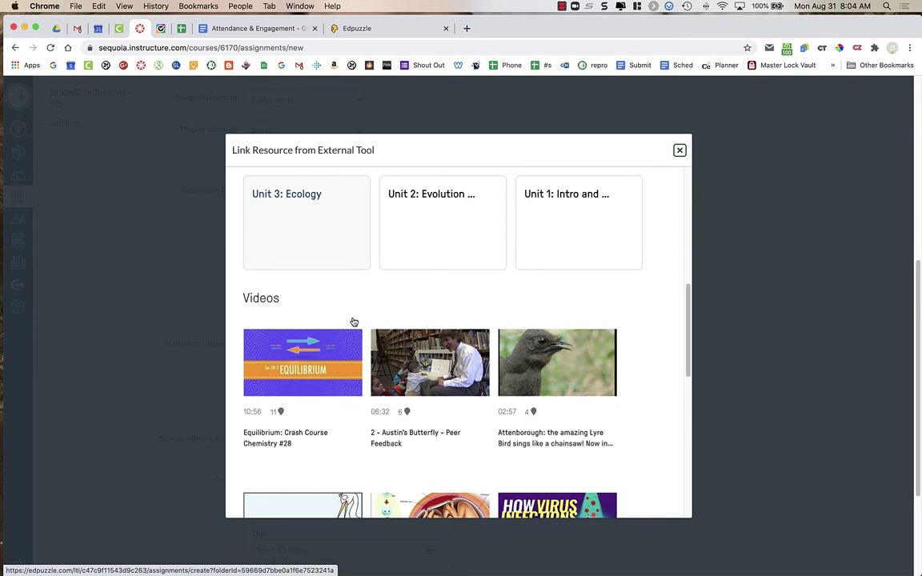
mouse_move(511, 341)
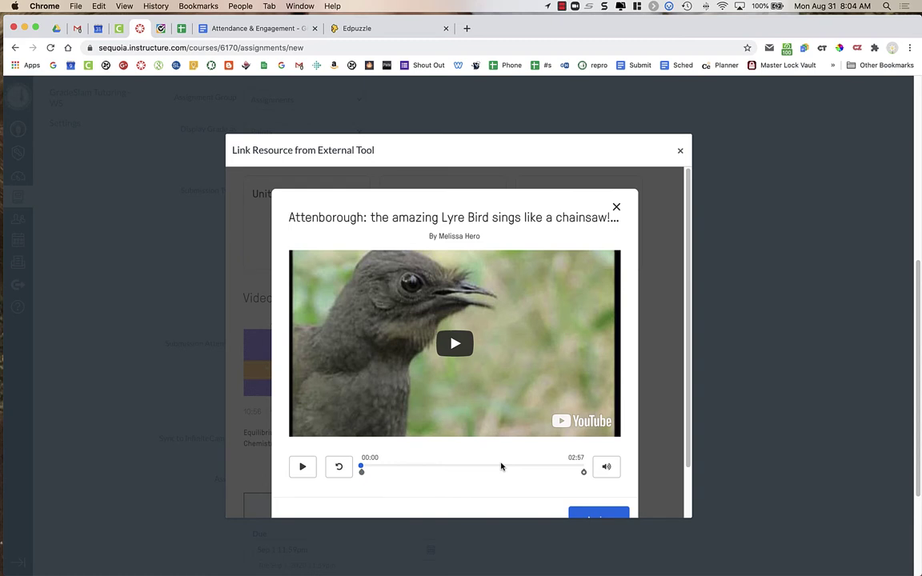
scroll(500, 466, down, 2)
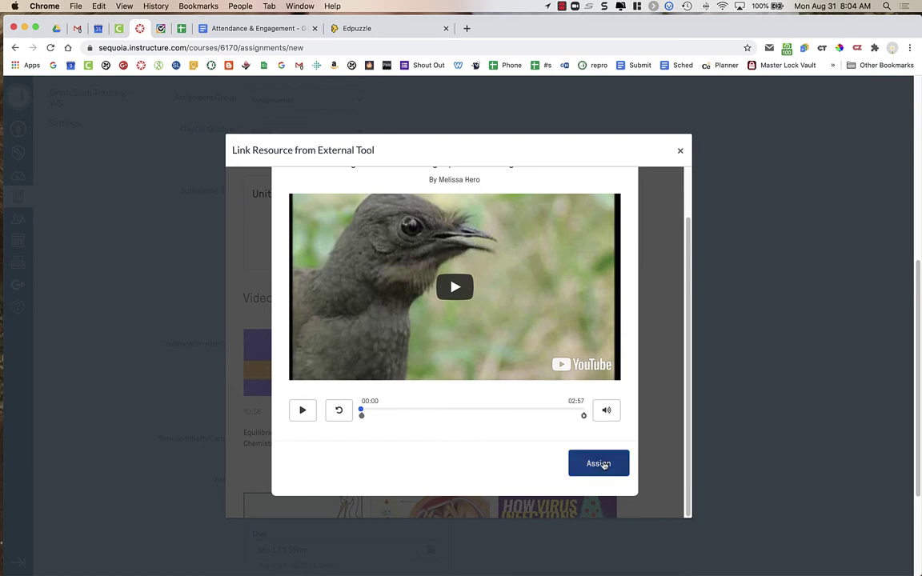
Assign the video to the Canvas course with closed captions turned on.
click(603, 465)
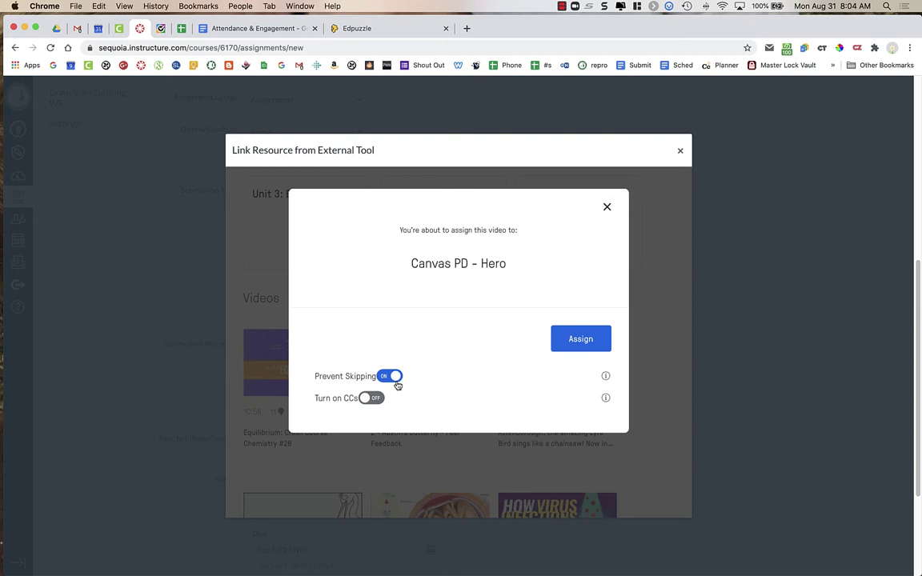
click(371, 399)
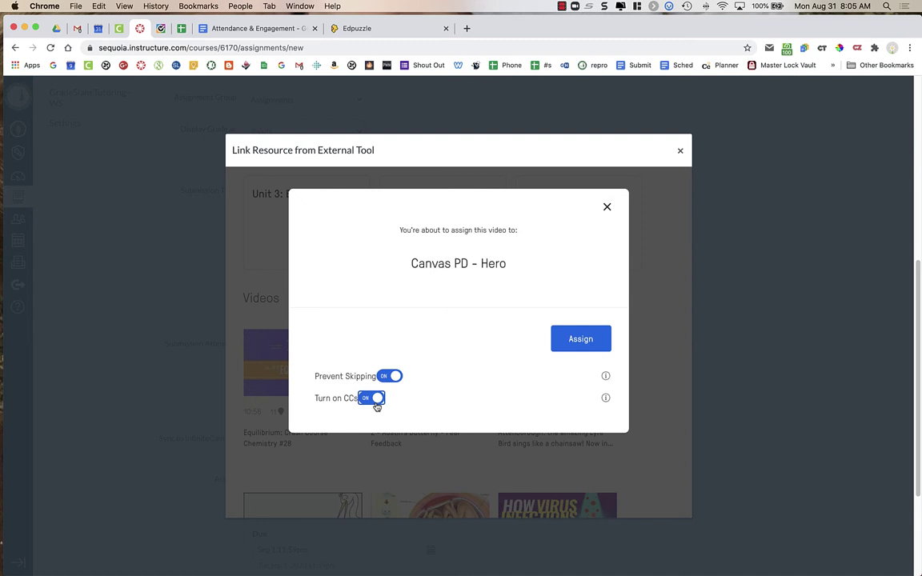
click(582, 339)
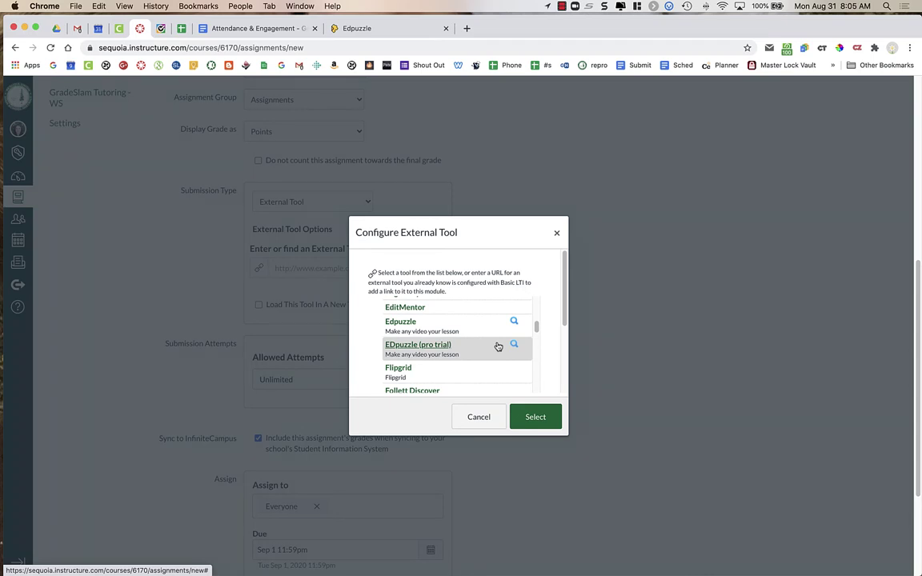
Confirm the EDpuzzle external tool selection, and save and publish the assignment.
click(535, 416)
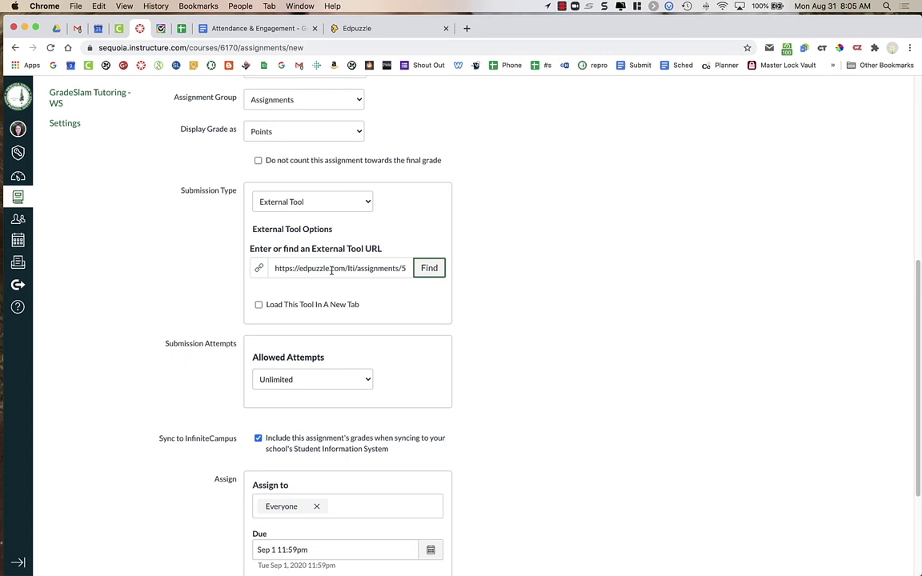
scroll(496, 417, down, 5)
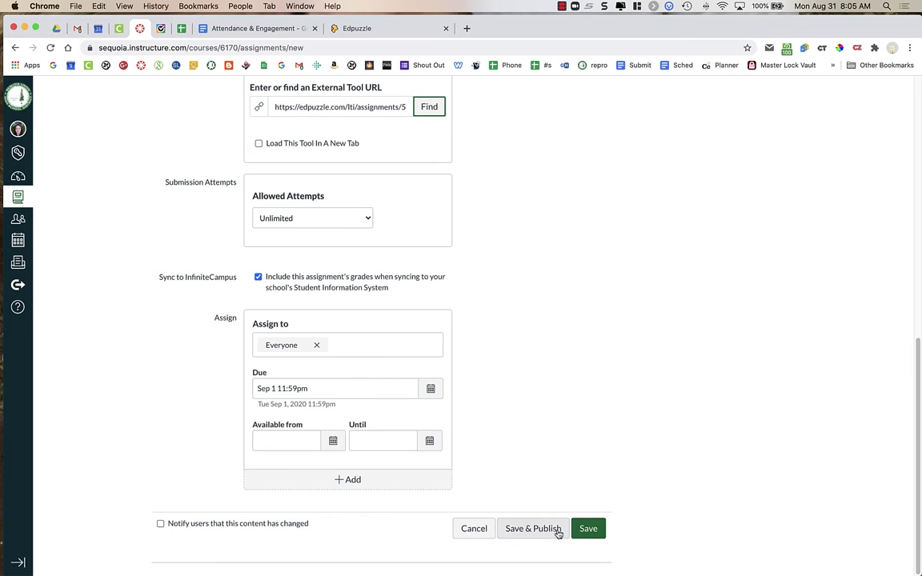
click(533, 529)
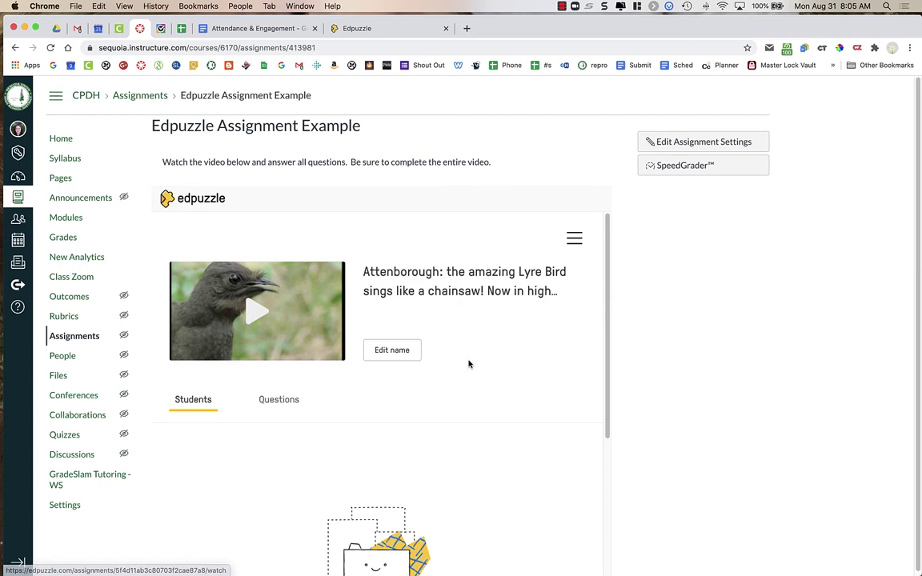
Examine the published assignment's student progress area and its list of open-ended questions.
scroll(467, 362, down, 3)
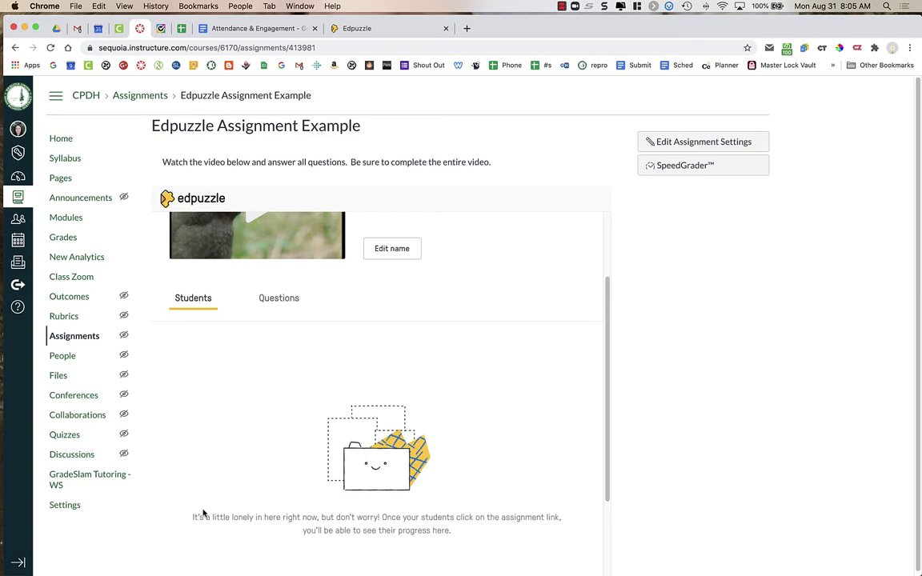
click(293, 300)
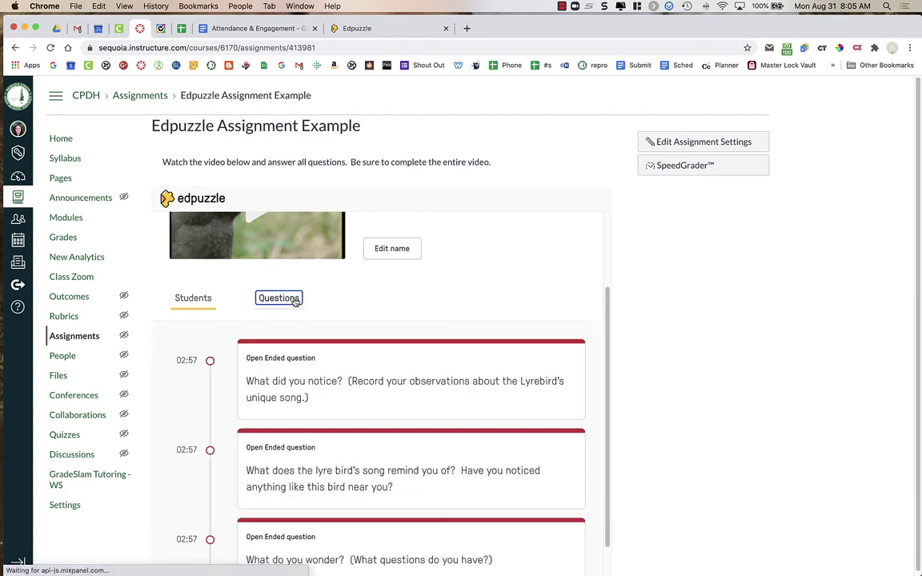
scroll(346, 436, down, 1)
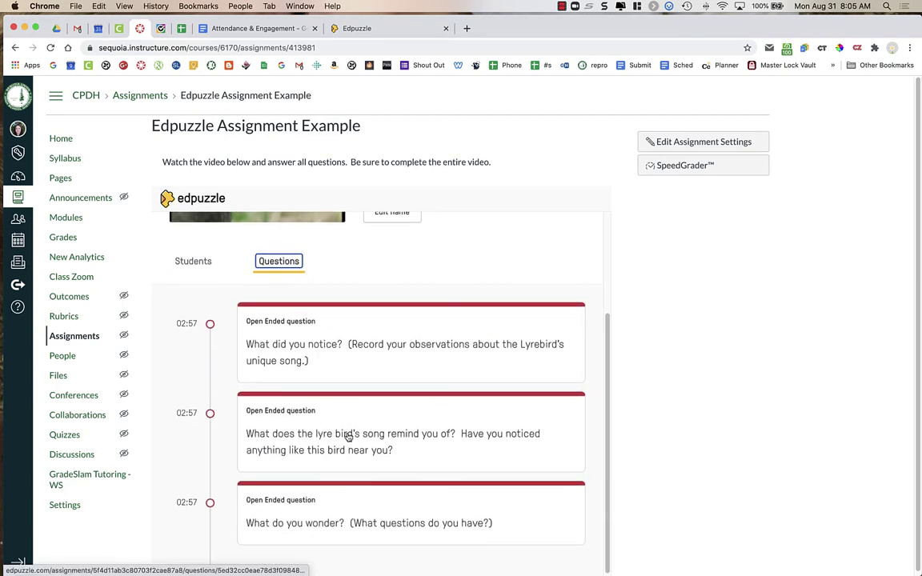
scroll(349, 436, up, 2)
scroll(348, 436, down, 2)
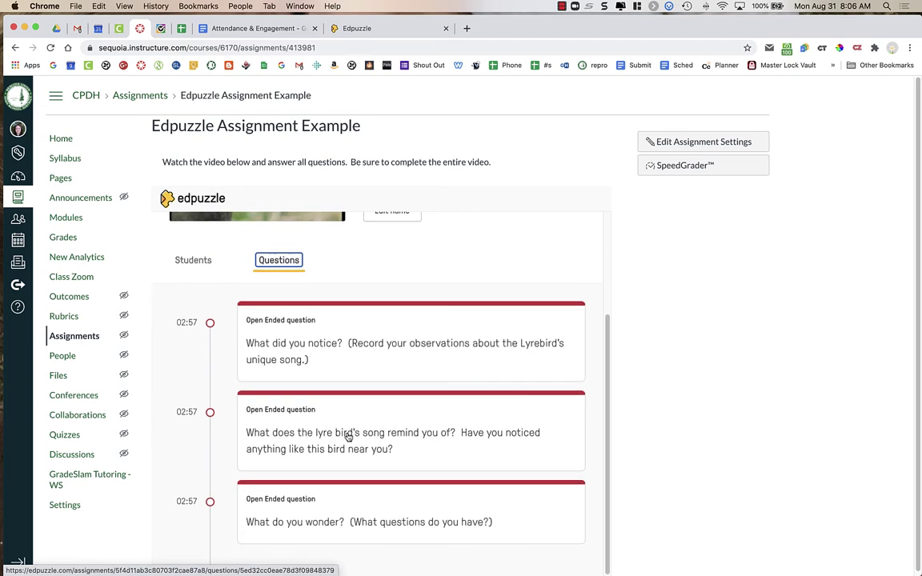
scroll(348, 436, up, 3)
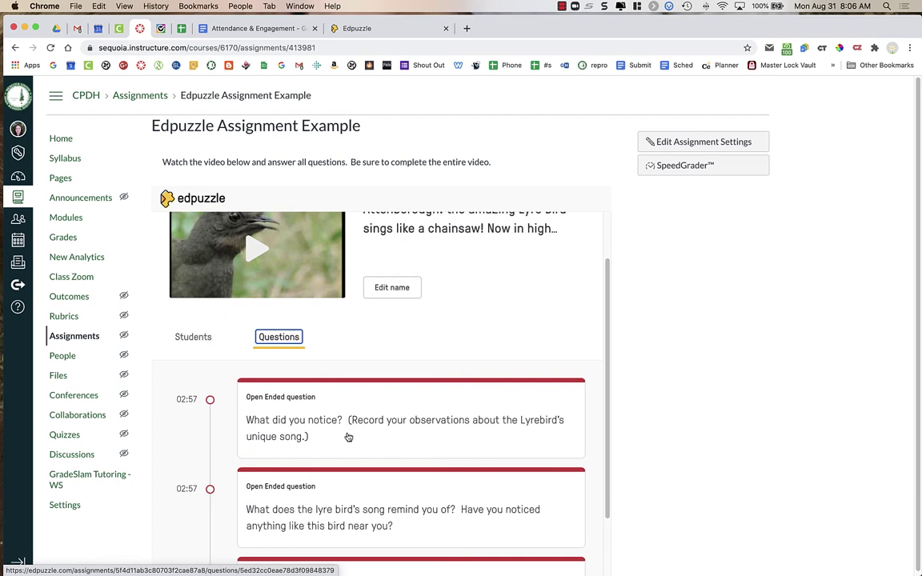
scroll(348, 436, up, 1)
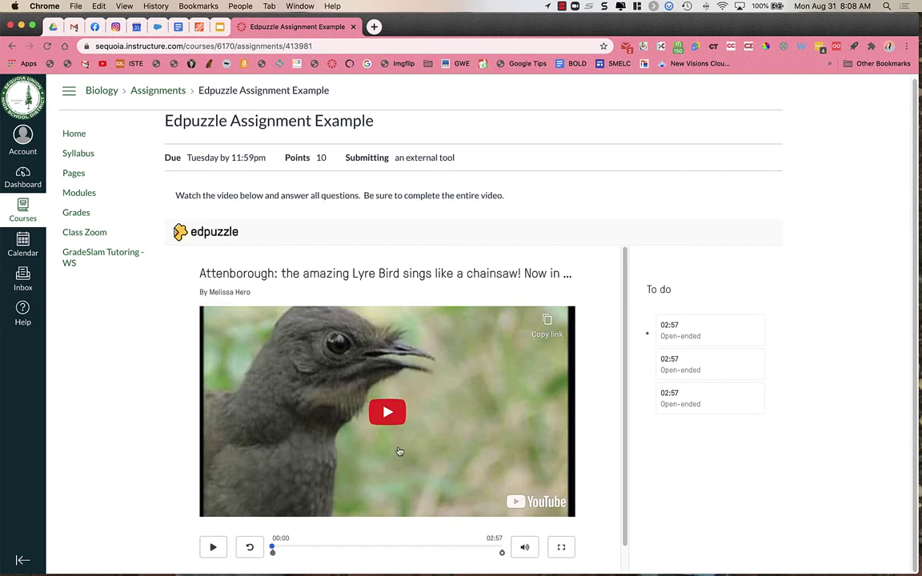
Play the lyre bird video in the student's view of the assignment and inspect its closed-caption language choices.
scroll(350, 540, down, 1)
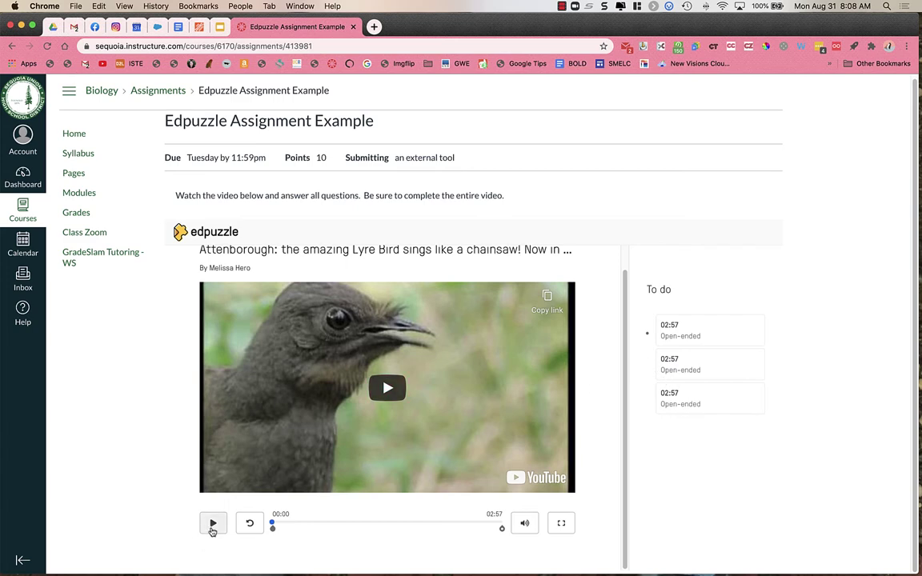
click(212, 528)
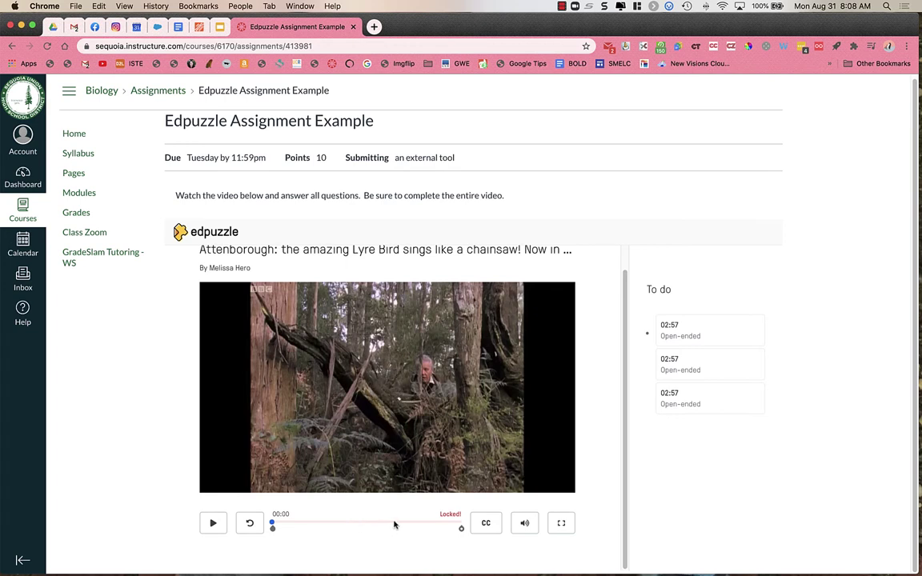
click(494, 525)
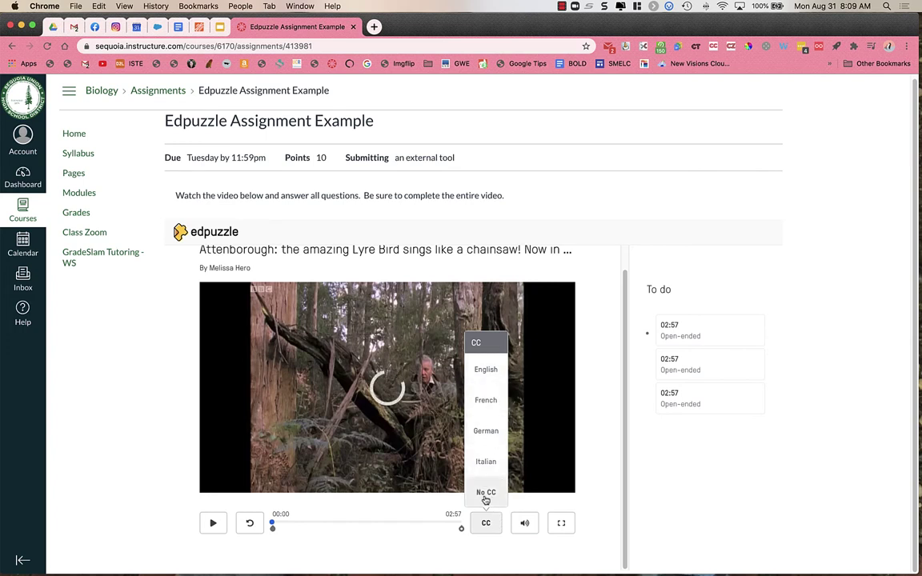
click(533, 504)
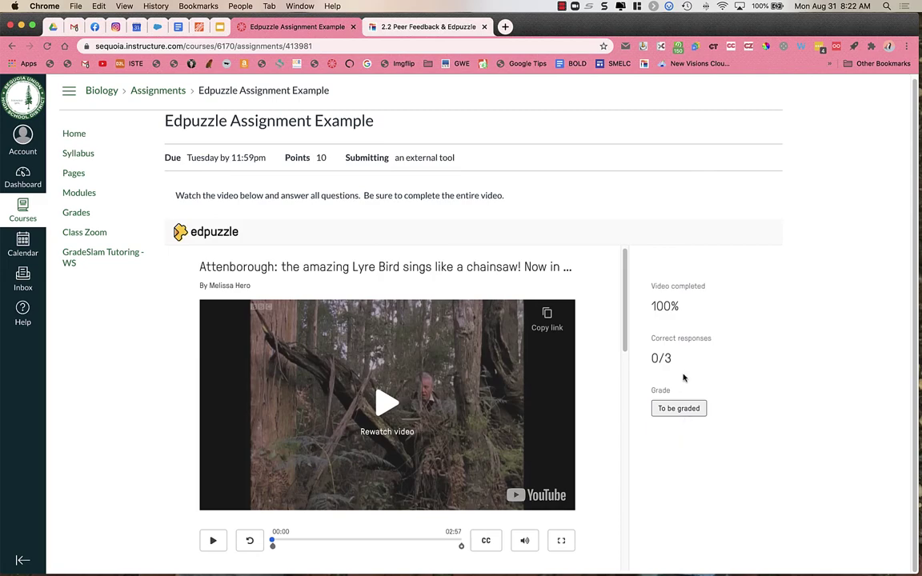
Return to the teacher's view, reload the assignment to refresh the student list, and open the student's submission options.
key(ctrl+Right)
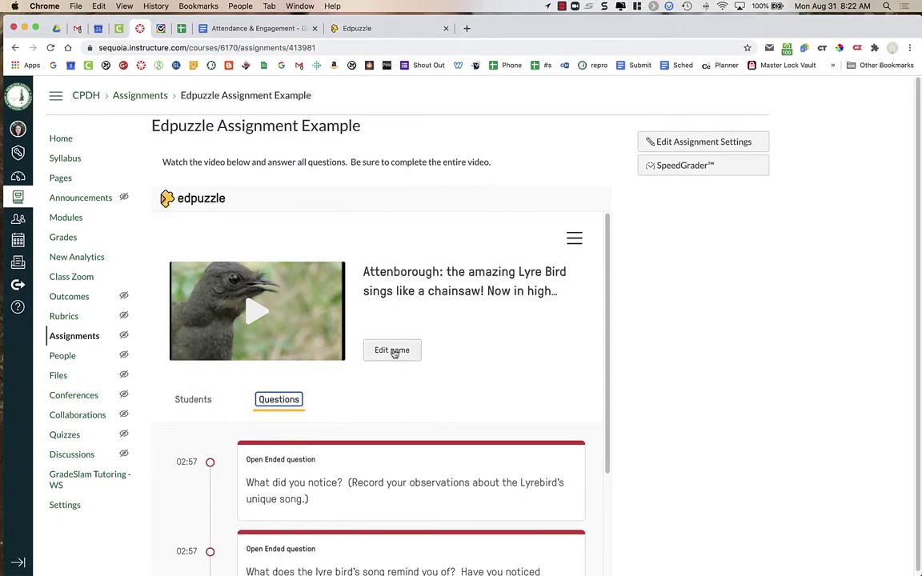
click(193, 400)
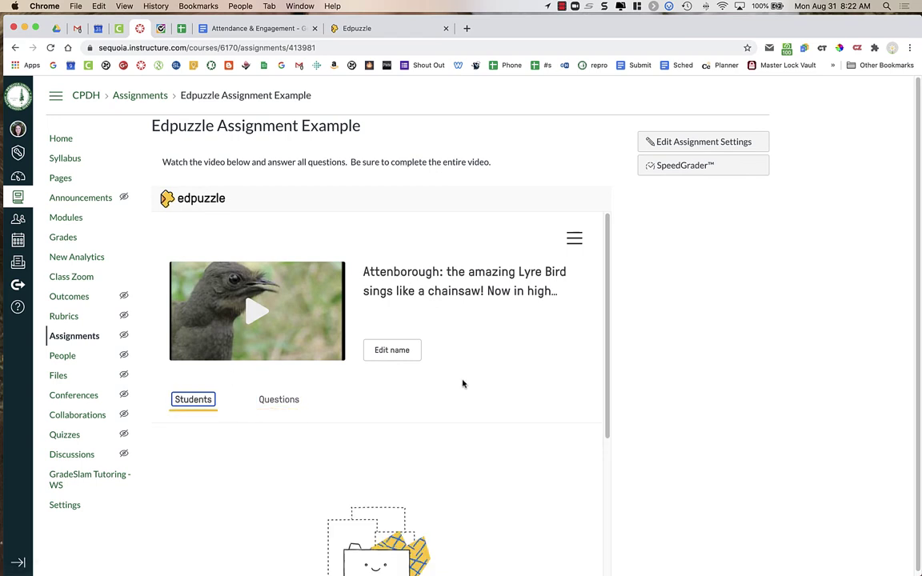
scroll(462, 384, down, 3)
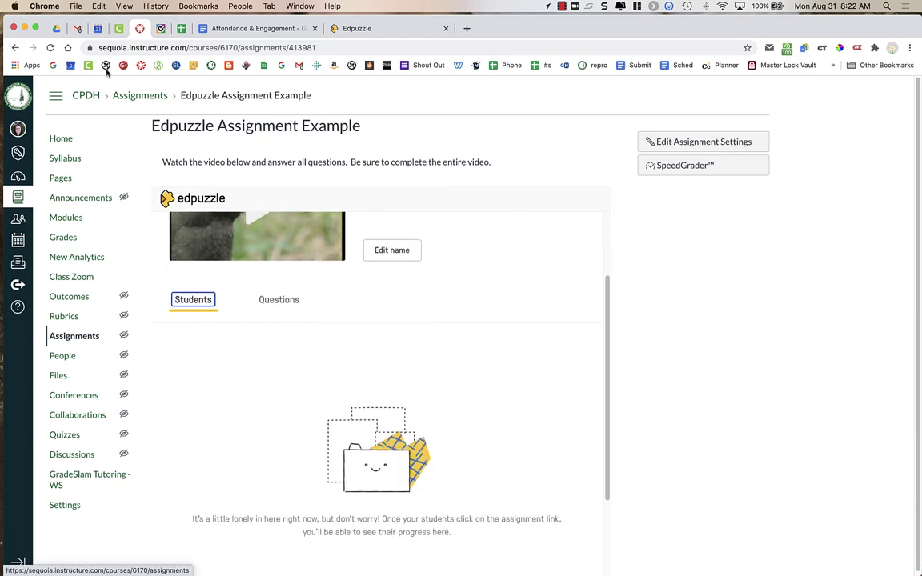
click(49, 47)
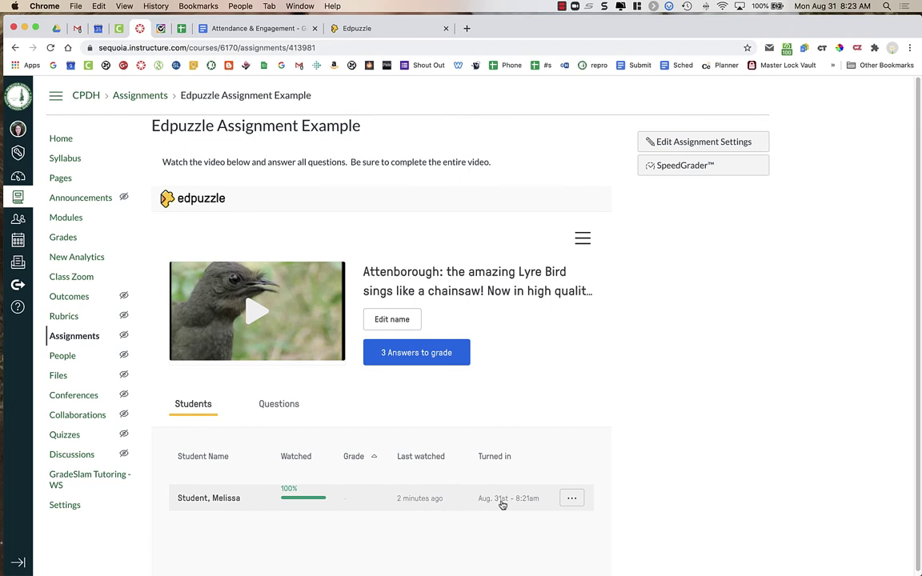
click(572, 499)
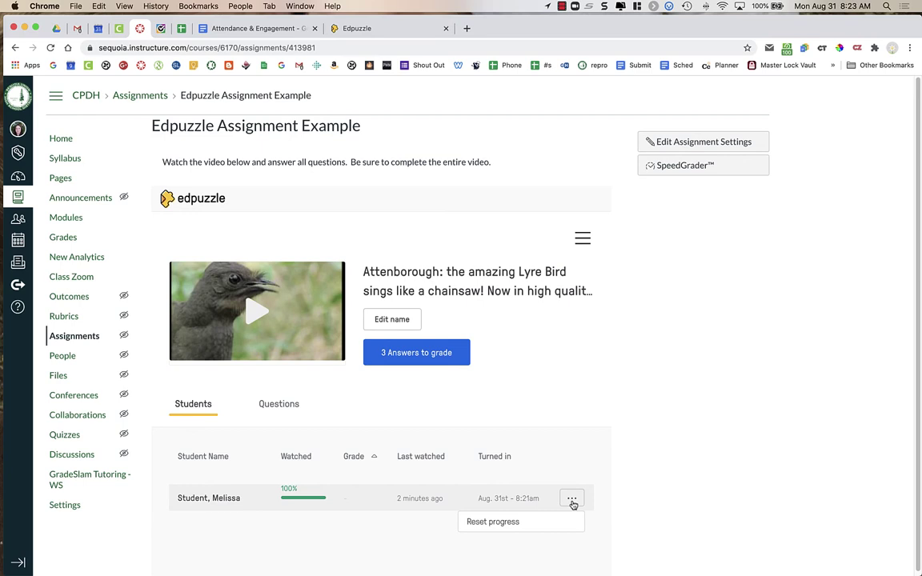
Dismiss the student's submission options, open the answers awaiting grading, and examine the responses to the open-ended questions.
click(547, 374)
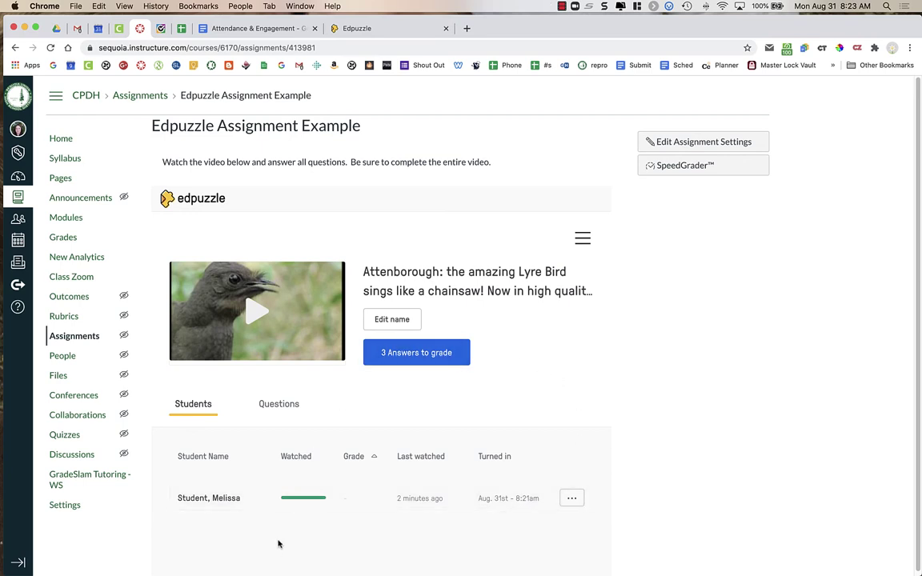
scroll(277, 532, down, 1)
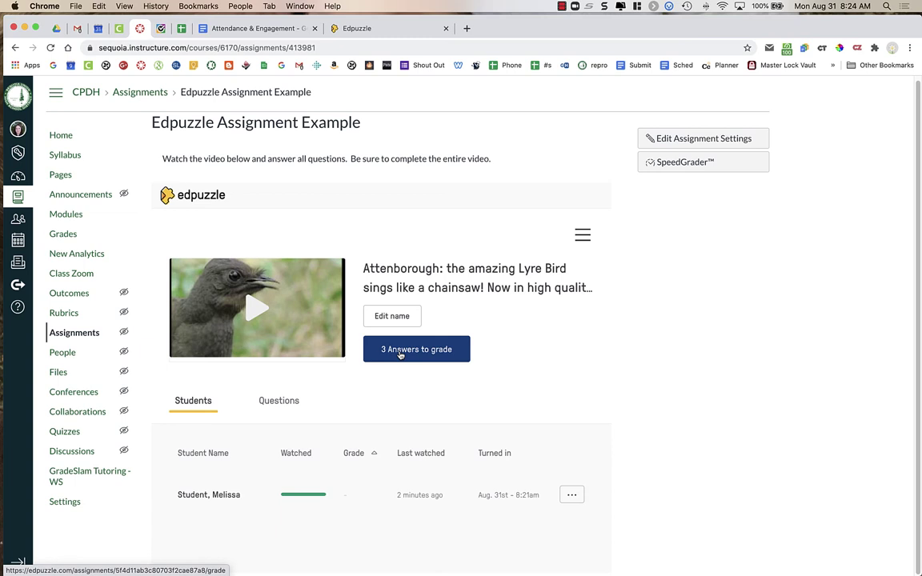
click(400, 353)
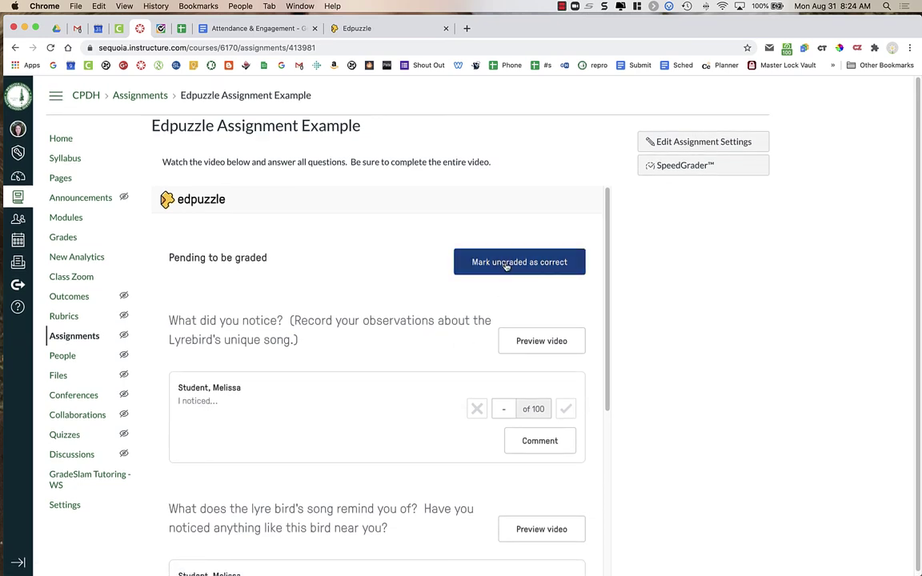
scroll(434, 389, down, 2)
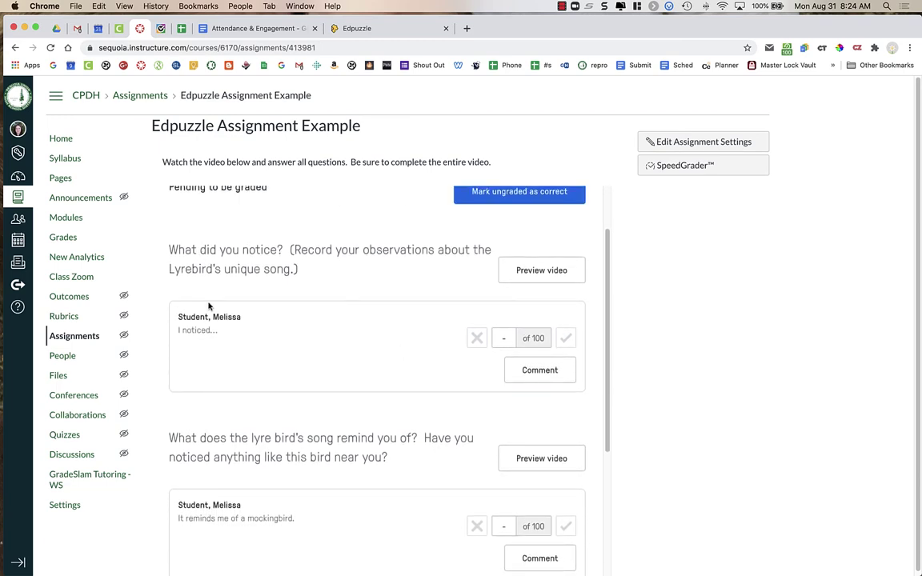
scroll(205, 504, down, 6)
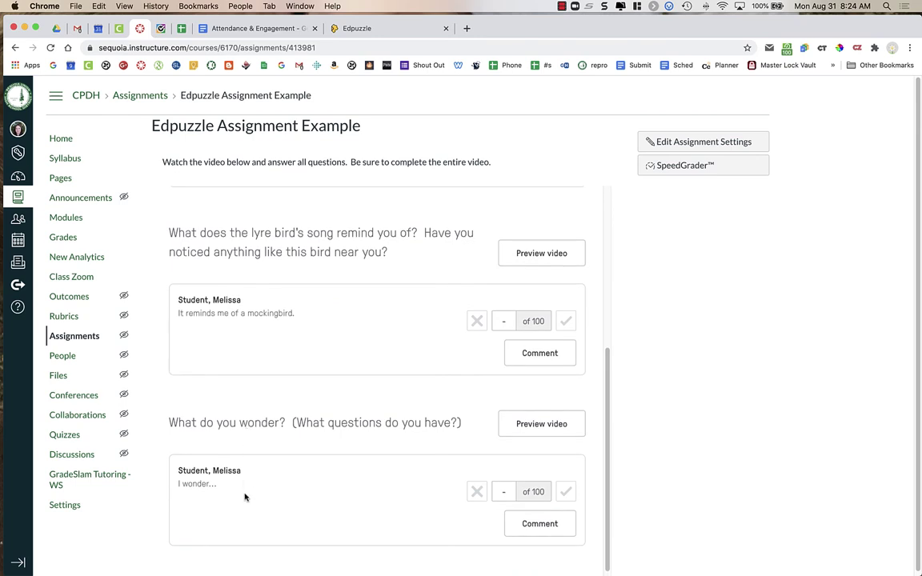
scroll(245, 497, up, 7)
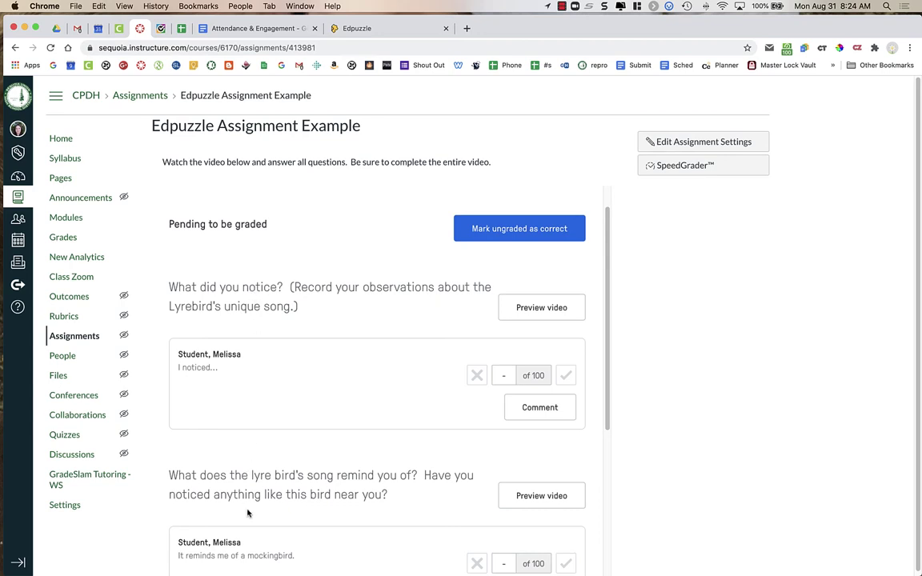
scroll(246, 488, up, 1)
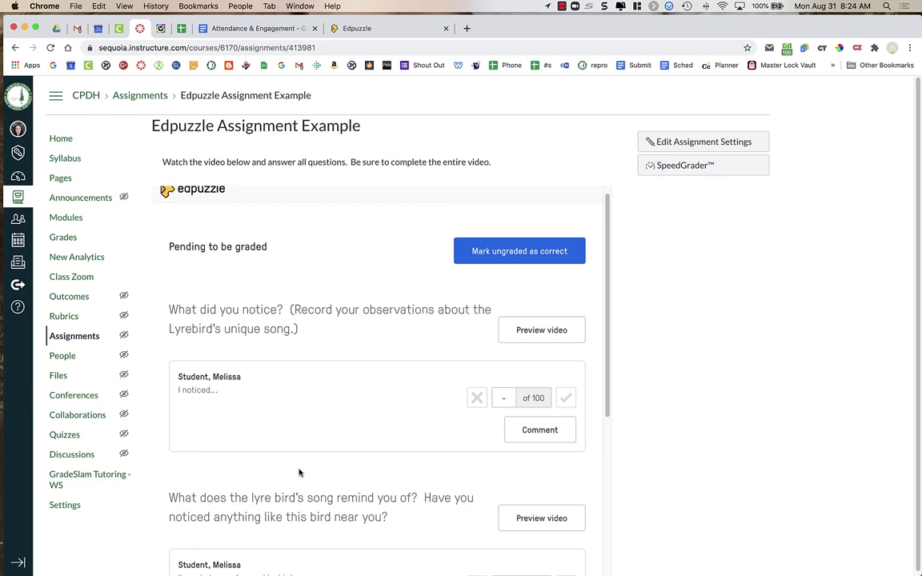
scroll(430, 444, down, 2)
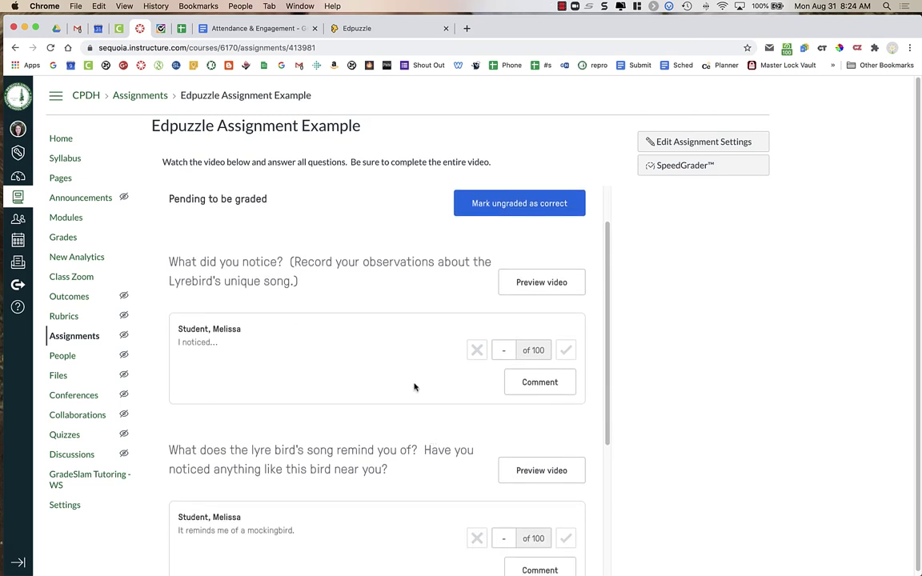
Try scoring the "What did you notice?" answer as incorrect (0) and as correct (100), clearing each mark again.
click(476, 351)
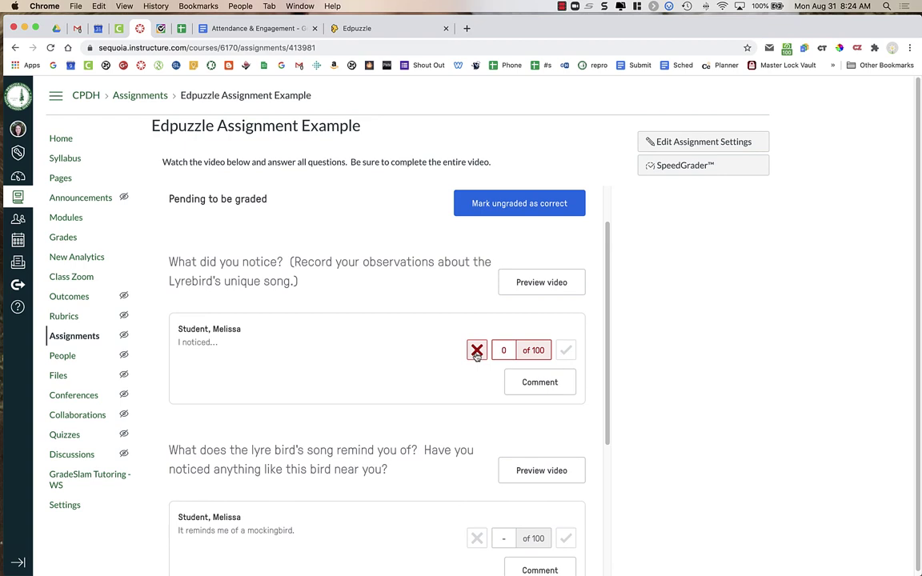
click(566, 350)
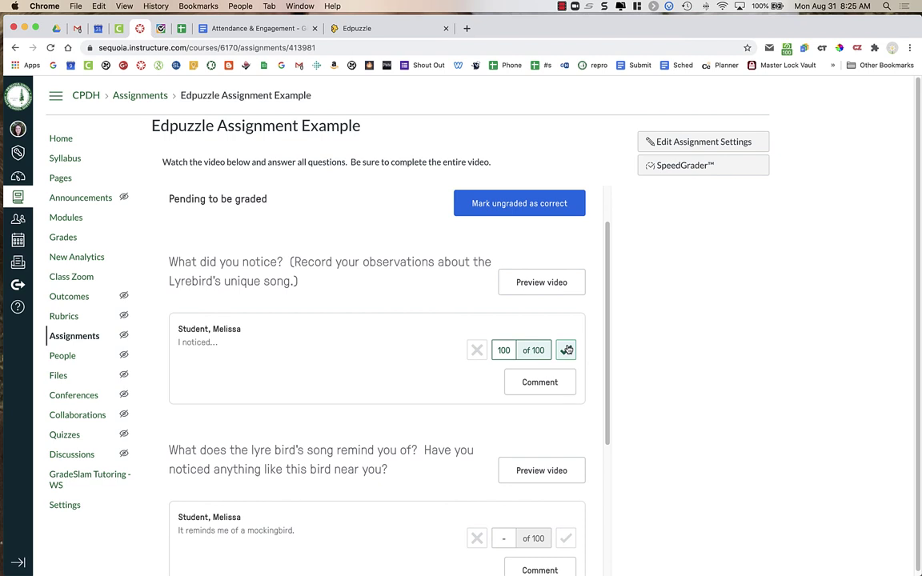
click(566, 350)
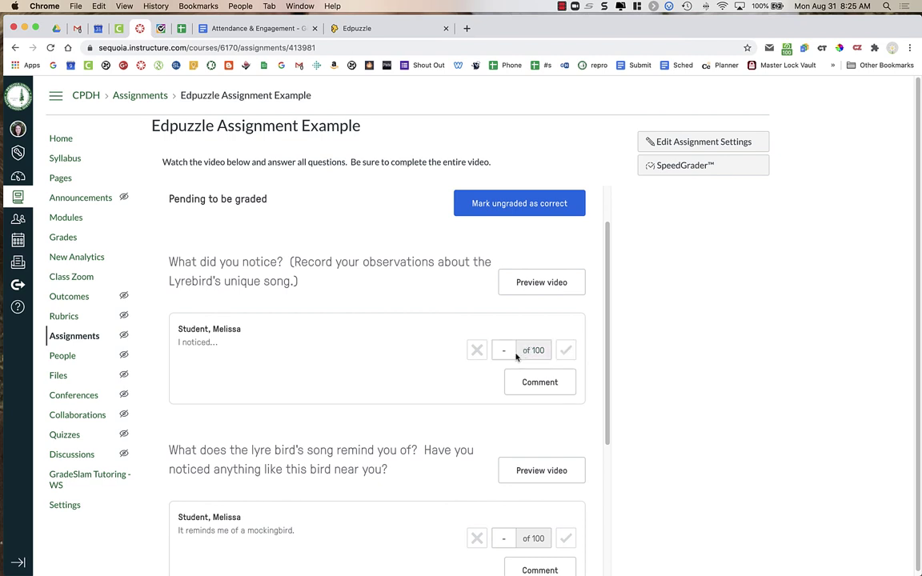
click(566, 354)
click(566, 354)
click(477, 350)
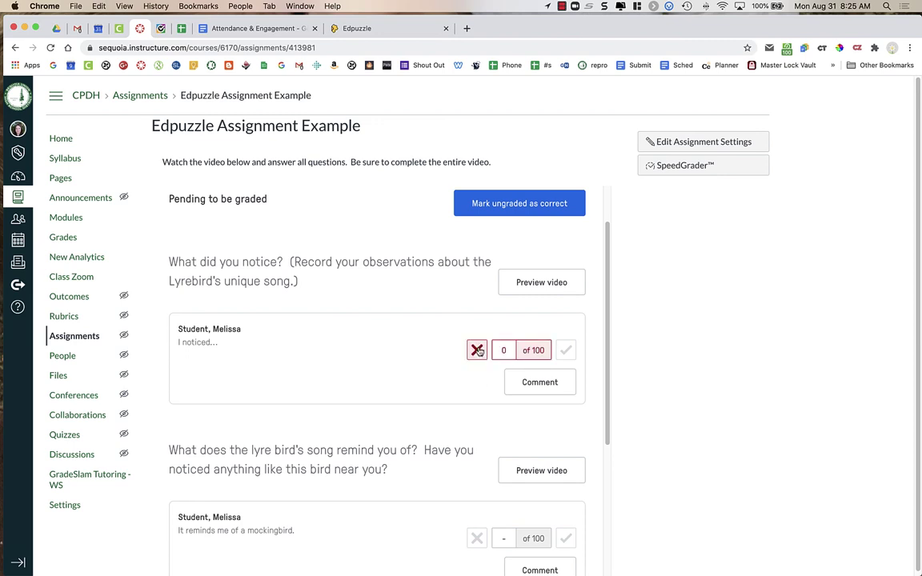
click(478, 351)
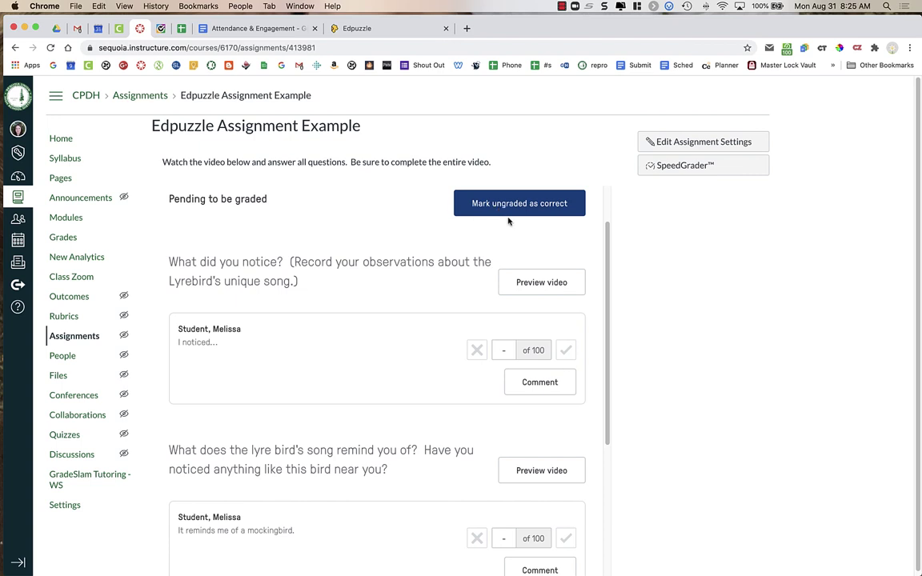
click(499, 348)
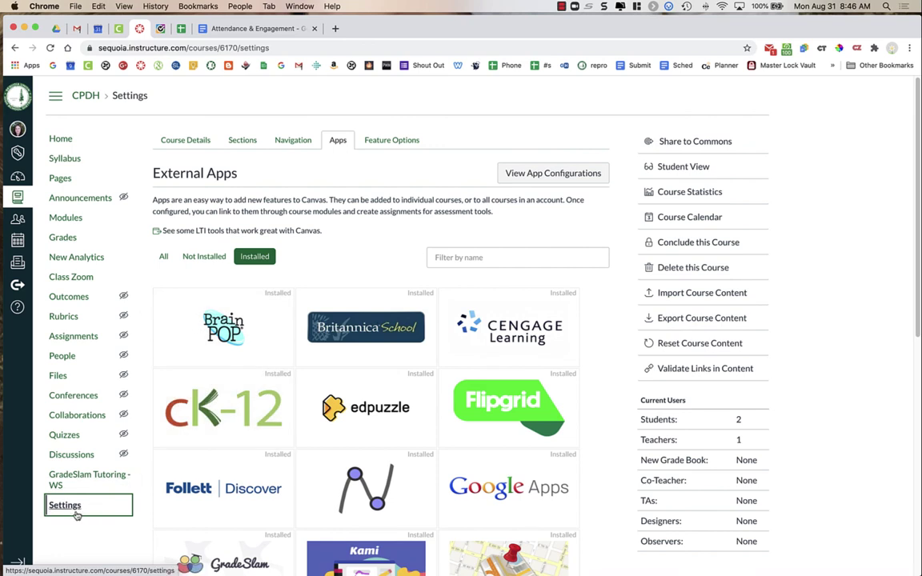
Open the course's external app configurations and delete the course-level Edpuzzle app, leaving EDpuzzle (pro trial) in place.
click(541, 179)
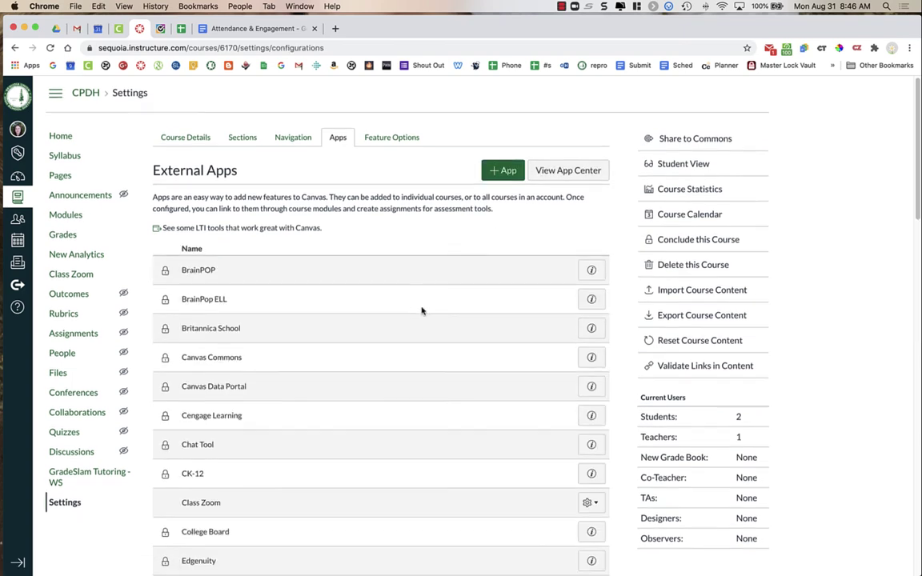
scroll(421, 311, down, 5)
scroll(421, 311, down, 6)
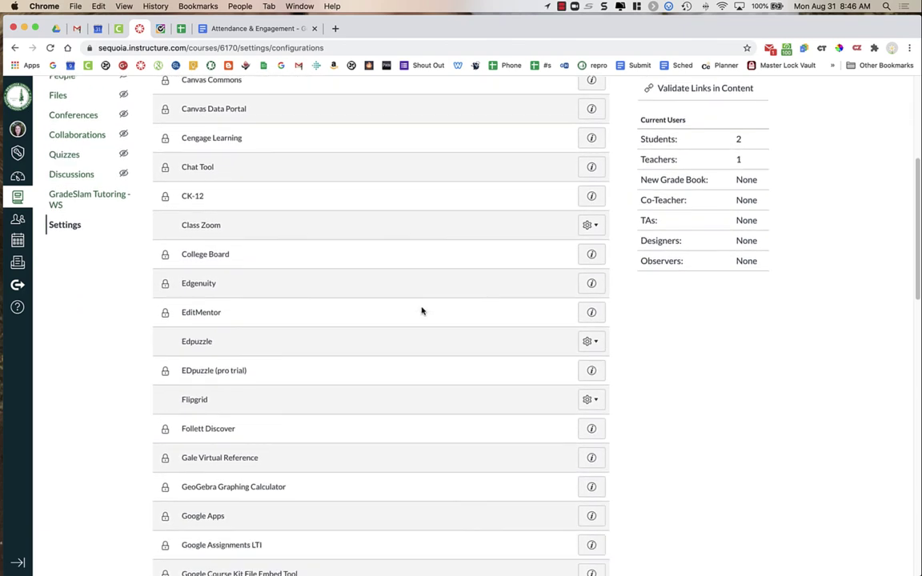
scroll(422, 311, down, 1)
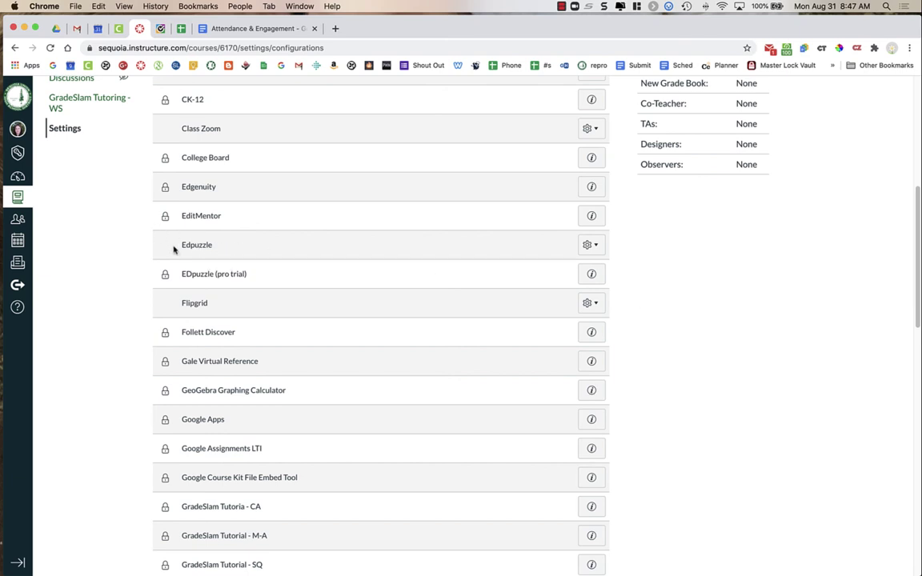
click(592, 248)
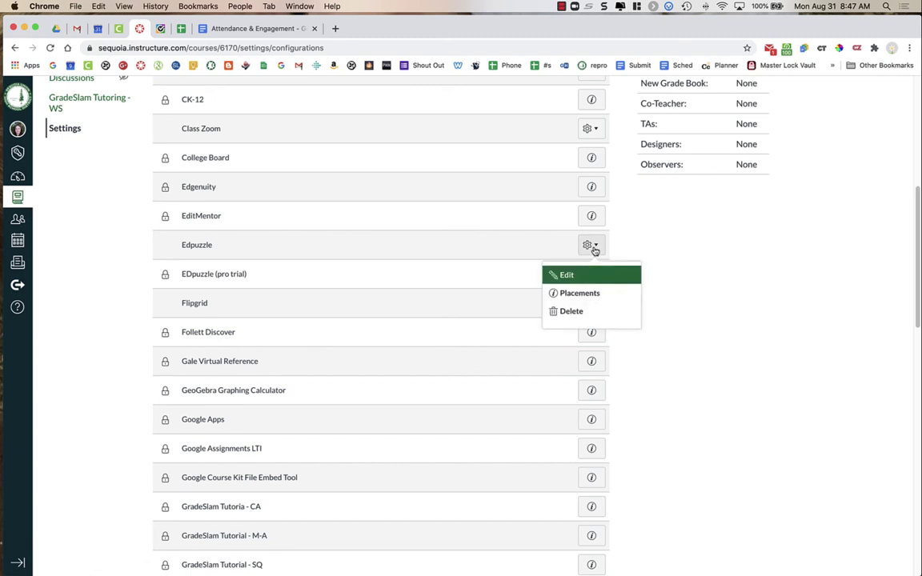
click(582, 313)
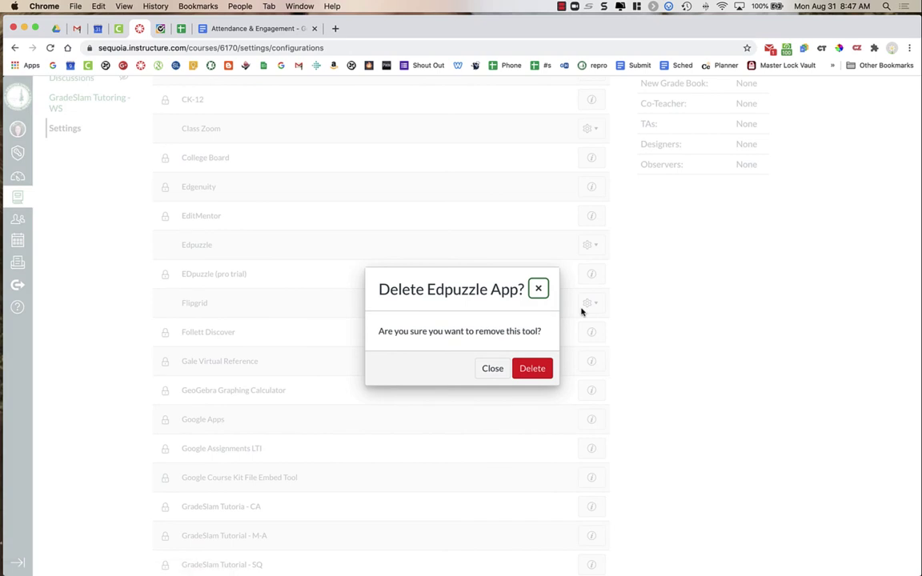
click(532, 368)
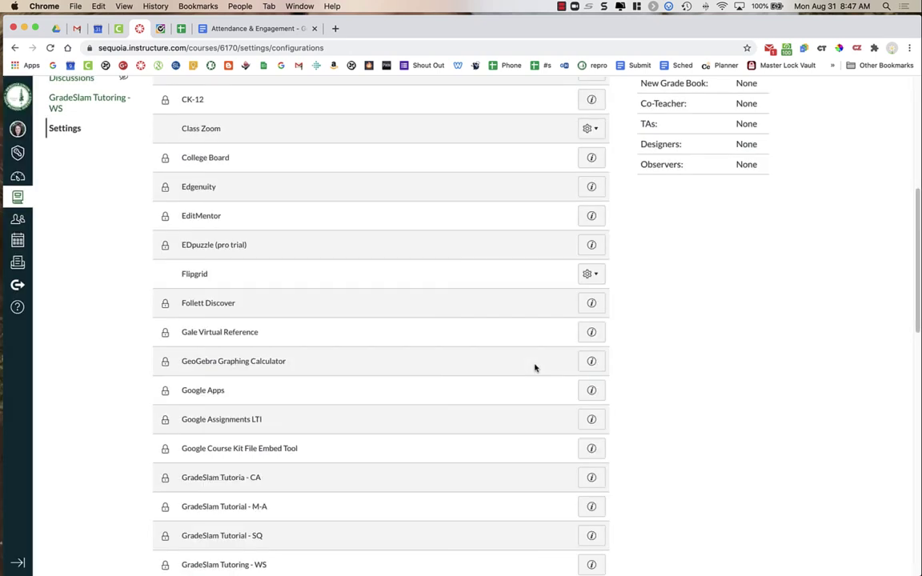